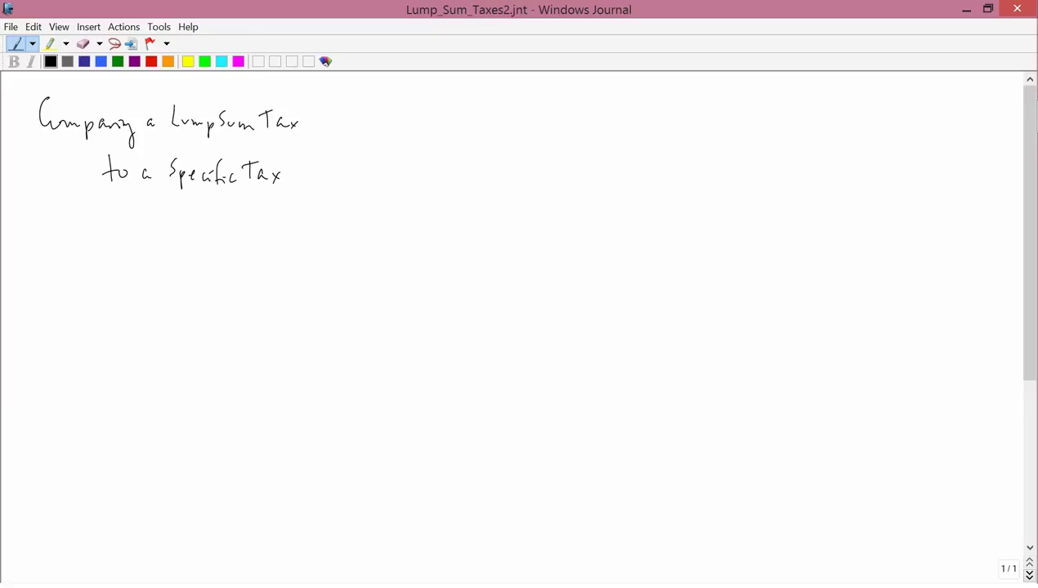
Draw arrows after both title lines and write 'Assumption: raise' after the upper arrow.
{"action": "mouse_move", "coordinate": [338, 116]}
{"action": "left_mouse_down"}
{"action": "mouse_move", "coordinate": [339, 126]}
{"action": "mouse_move", "coordinate": [362, 120]}
{"action": "left_mouse_up"}
{"action": "mouse_move", "coordinate": [320, 165]}
{"action": "left_mouse_down"}
{"action": "mouse_move", "coordinate": [338, 162]}
{"action": "mouse_move", "coordinate": [327, 170]}
{"action": "left_mouse_up"}
{"action": "mouse_move", "coordinate": [372, 119]}
{"action": "left_mouse_down"}
{"action": "mouse_move", "coordinate": [378, 98]}
{"action": "mouse_move", "coordinate": [384, 109]}
{"action": "left_mouse_up"}
{"action": "left_click_drag", "start_coordinate": [389, 107], "coordinate": [393, 119]}
{"action": "mouse_move", "coordinate": [407, 107]}
{"action": "left_mouse_down"}
{"action": "mouse_move", "coordinate": [402, 117]}
{"action": "mouse_move", "coordinate": [434, 116]}
{"action": "left_mouse_up"}
{"action": "mouse_move", "coordinate": [428, 108]}
{"action": "left_mouse_down"}
{"action": "mouse_move", "coordinate": [479, 108]}
{"action": "mouse_move", "coordinate": [495, 120]}
{"action": "left_mouse_up"}
{"action": "mouse_move", "coordinate": [502, 109]}
{"action": "left_mouse_down"}
{"action": "mouse_move", "coordinate": [498, 121]}
{"action": "mouse_move", "coordinate": [513, 120]}
{"action": "left_mouse_up"}
Write 'equal tax revenue' after the lower arrow, underlining 'equal'.
{"action": "mouse_move", "coordinate": [363, 154]}
{"action": "left_mouse_down"}
{"action": "mouse_move", "coordinate": [379, 171]}
{"action": "mouse_move", "coordinate": [401, 160]}
{"action": "left_mouse_up"}
{"action": "left_click_drag", "start_coordinate": [403, 161], "coordinate": [408, 143]}
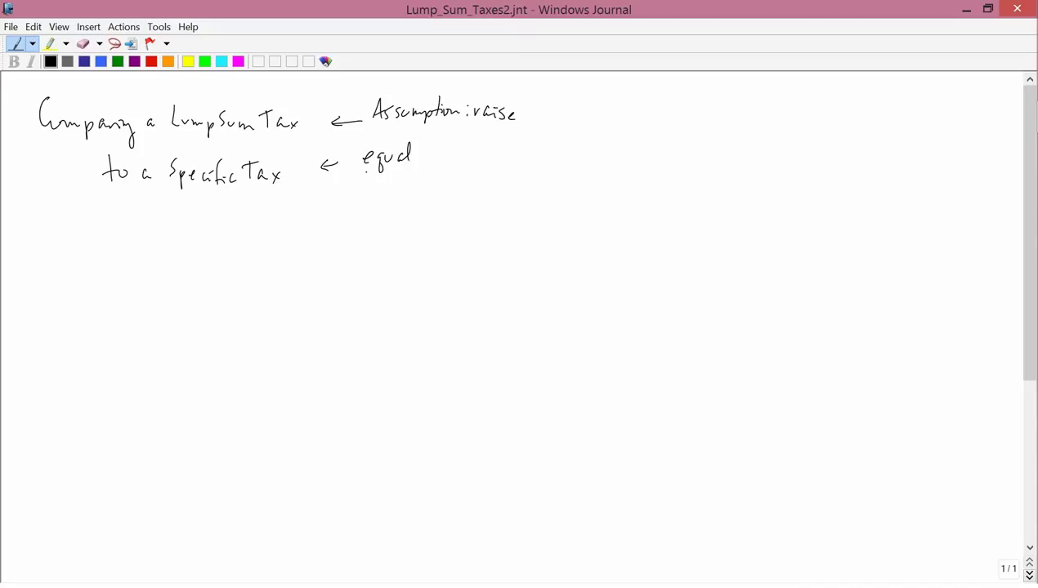
{"action": "left_click_drag", "start_coordinate": [365, 171], "coordinate": [423, 160]}
{"action": "left_click_drag", "start_coordinate": [418, 150], "coordinate": [450, 160]}
{"action": "mouse_move", "coordinate": [449, 152]}
{"action": "left_mouse_down"}
{"action": "mouse_move", "coordinate": [445, 164]}
{"action": "mouse_move", "coordinate": [462, 156]}
{"action": "left_mouse_up"}
{"action": "left_click_drag", "start_coordinate": [459, 156], "coordinate": [508, 155]}
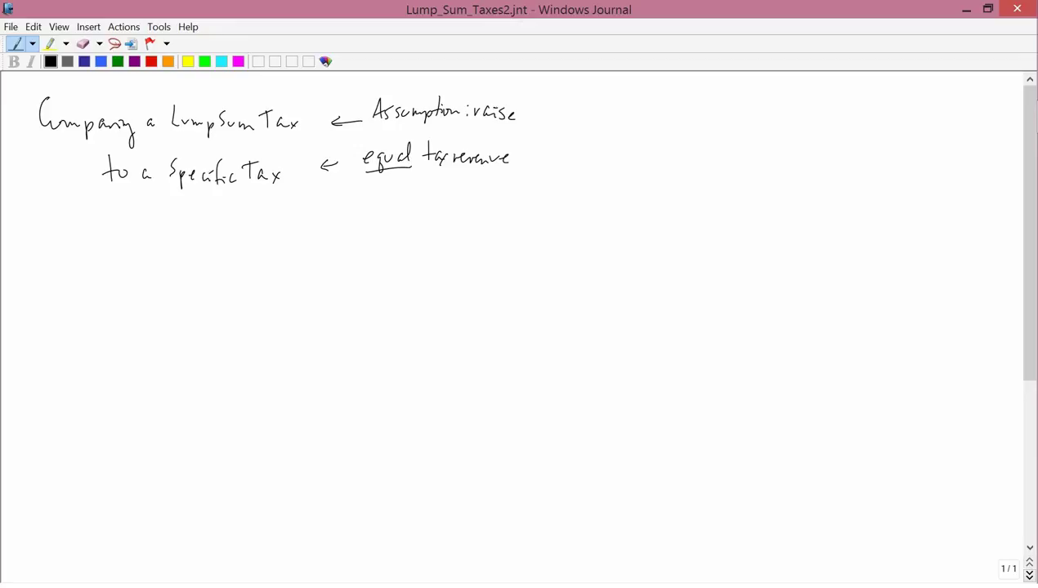
Draw the graph axes and label them X and Y.
{"action": "mouse_move", "coordinate": [116, 242]}
{"action": "left_mouse_down"}
{"action": "mouse_move", "coordinate": [127, 468]}
{"action": "mouse_move", "coordinate": [381, 452]}
{"action": "mouse_move", "coordinate": [351, 491]}
{"action": "left_mouse_up"}
{"action": "left_click_drag", "start_coordinate": [352, 477], "coordinate": [339, 492]}
{"action": "left_click_drag", "start_coordinate": [70, 238], "coordinate": [76, 243]}
{"action": "mouse_move", "coordinate": [80, 235]}
{"action": "left_mouse_down"}
{"action": "mouse_move", "coordinate": [78, 262]}
{"action": "mouse_move", "coordinate": [283, 371]}
{"action": "mouse_move", "coordinate": [368, 452]}
{"action": "left_mouse_up"}
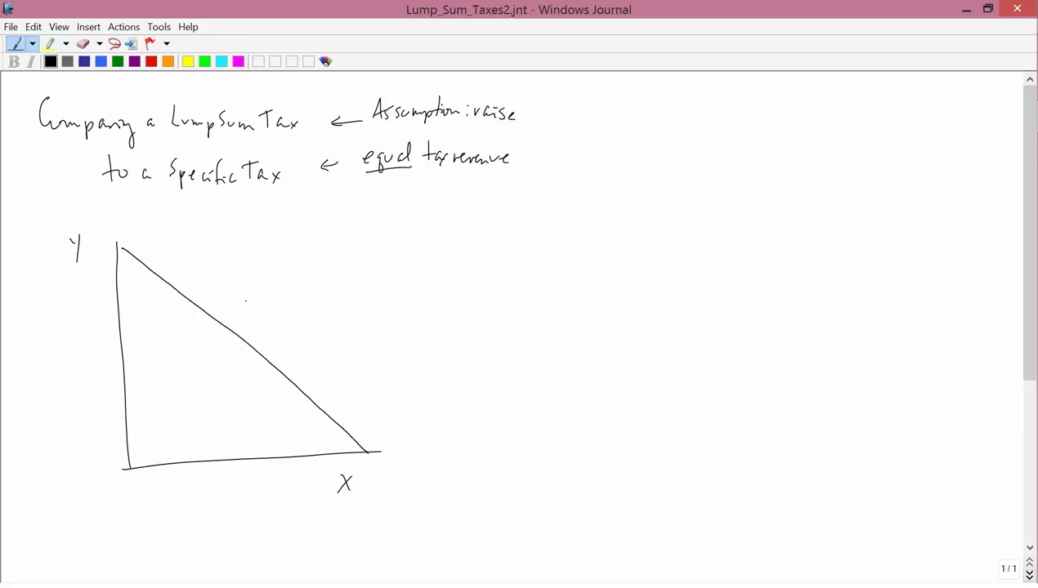
Draw the no-tax budget line and label it 'BC1 (no tax)'.
{"action": "left_click_drag", "start_coordinate": [332, 380], "coordinate": [334, 399]}
{"action": "mouse_move", "coordinate": [332, 380]}
{"action": "left_mouse_down"}
{"action": "mouse_move", "coordinate": [335, 396]}
{"action": "mouse_move", "coordinate": [370, 377]}
{"action": "left_mouse_up"}
{"action": "mouse_move", "coordinate": [376, 374]}
{"action": "left_mouse_down"}
{"action": "mouse_move", "coordinate": [381, 364]}
{"action": "mouse_move", "coordinate": [390, 372]}
{"action": "left_mouse_up"}
{"action": "left_click_drag", "start_coordinate": [392, 366], "coordinate": [400, 363]}
{"action": "left_click_drag", "start_coordinate": [395, 353], "coordinate": [429, 360]}
{"action": "left_click_drag", "start_coordinate": [430, 349], "coordinate": [422, 361]}
{"action": "left_click_drag", "start_coordinate": [431, 341], "coordinate": [433, 366]}
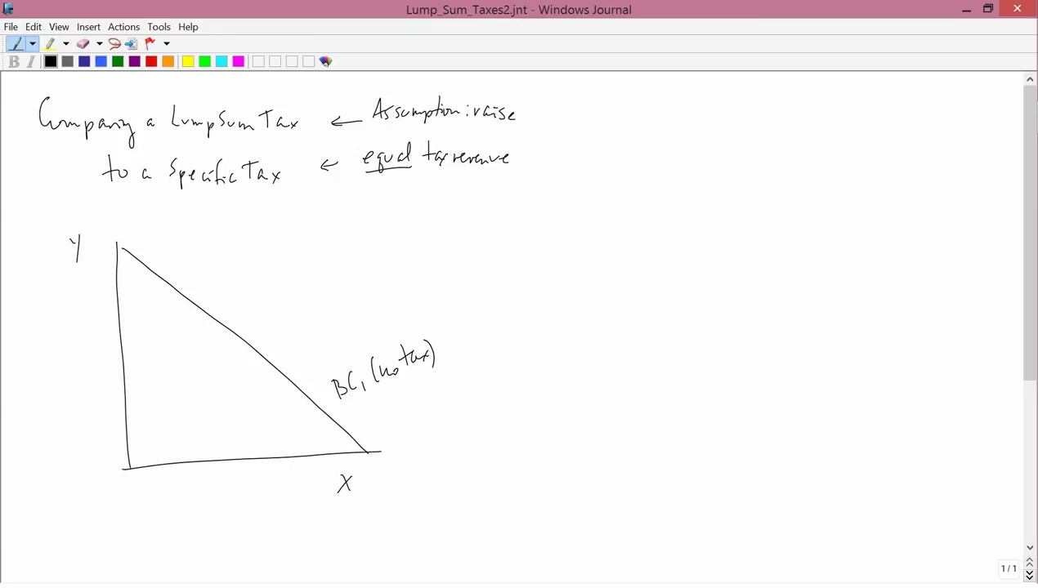
Draw a steeper BC2 budget line with an arrow labelled 'specific tax'.
{"action": "mouse_move", "coordinate": [121, 248]}
{"action": "left_mouse_down"}
{"action": "mouse_move", "coordinate": [215, 460]}
{"action": "mouse_move", "coordinate": [215, 441]}
{"action": "left_mouse_up"}
{"action": "mouse_move", "coordinate": [226, 425]}
{"action": "left_mouse_down"}
{"action": "mouse_move", "coordinate": [220, 439]}
{"action": "mouse_move", "coordinate": [242, 443]}
{"action": "mouse_move", "coordinate": [226, 482]}
{"action": "left_mouse_up"}
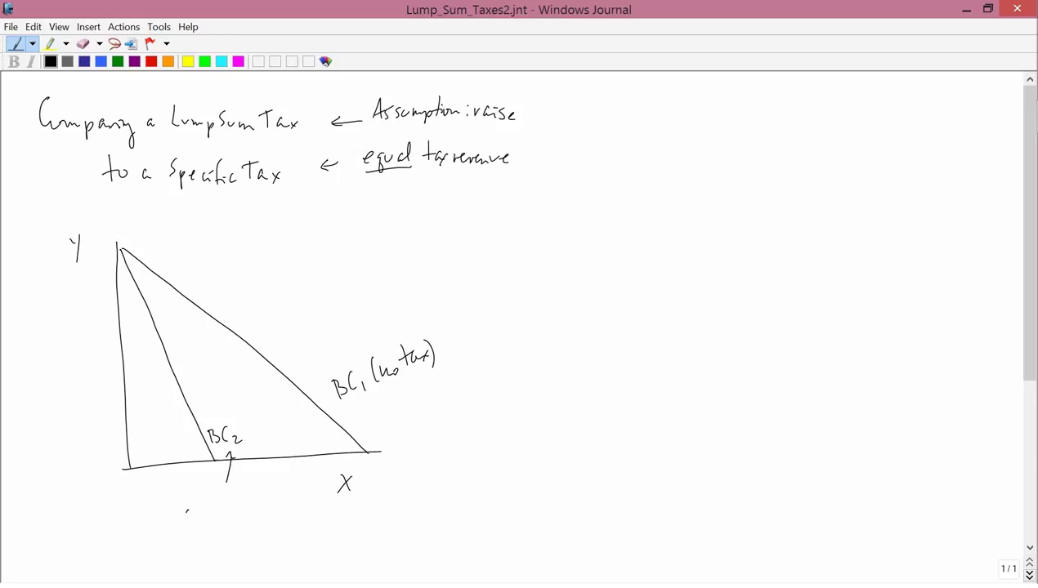
{"action": "left_click_drag", "start_coordinate": [188, 511], "coordinate": [184, 523]}
{"action": "mouse_move", "coordinate": [197, 509]}
{"action": "left_mouse_down"}
{"action": "mouse_move", "coordinate": [200, 527]}
{"action": "mouse_move", "coordinate": [208, 510]}
{"action": "left_mouse_up"}
{"action": "left_click_drag", "start_coordinate": [210, 508], "coordinate": [226, 510]}
{"action": "mouse_move", "coordinate": [225, 495]}
{"action": "left_mouse_down"}
{"action": "mouse_move", "coordinate": [232, 513]}
{"action": "mouse_move", "coordinate": [237, 505]}
{"action": "left_mouse_up"}
{"action": "mouse_move", "coordinate": [239, 502]}
{"action": "left_mouse_down"}
{"action": "mouse_move", "coordinate": [245, 510]}
{"action": "mouse_move", "coordinate": [262, 495]}
{"action": "left_mouse_up"}
{"action": "left_click_drag", "start_coordinate": [266, 495], "coordinate": [269, 502]}
{"action": "left_click_drag", "start_coordinate": [271, 496], "coordinate": [276, 503]}
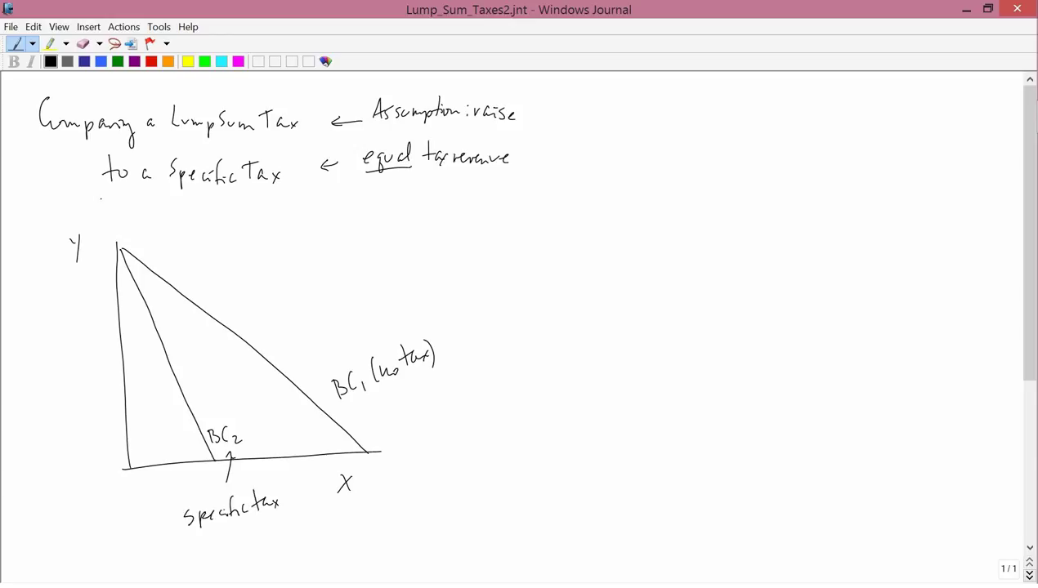
Draw an indifference curve tangent to BC2, with dashed guides labelled X2 and Y2.
{"action": "mouse_move", "coordinate": [152, 298]}
{"action": "left_mouse_down"}
{"action": "mouse_move", "coordinate": [175, 359]}
{"action": "mouse_move", "coordinate": [222, 393]}
{"action": "left_mouse_up"}
{"action": "left_click_drag", "start_coordinate": [165, 346], "coordinate": [167, 362]}
{"action": "left_click_drag", "start_coordinate": [172, 452], "coordinate": [174, 461]}
{"action": "left_click_drag", "start_coordinate": [159, 348], "coordinate": [149, 349]}
{"action": "left_click_drag", "start_coordinate": [143, 348], "coordinate": [135, 349]}
{"action": "left_click_drag", "start_coordinate": [130, 350], "coordinate": [123, 350]}
{"action": "mouse_move", "coordinate": [168, 469]}
{"action": "left_mouse_down"}
{"action": "mouse_move", "coordinate": [180, 479]}
{"action": "mouse_move", "coordinate": [171, 482]}
{"action": "left_mouse_up"}
{"action": "left_click_drag", "start_coordinate": [182, 476], "coordinate": [188, 484]}
{"action": "left_click_drag", "start_coordinate": [92, 344], "coordinate": [103, 362]}
{"action": "left_click_drag", "start_coordinate": [109, 356], "coordinate": [116, 362]}
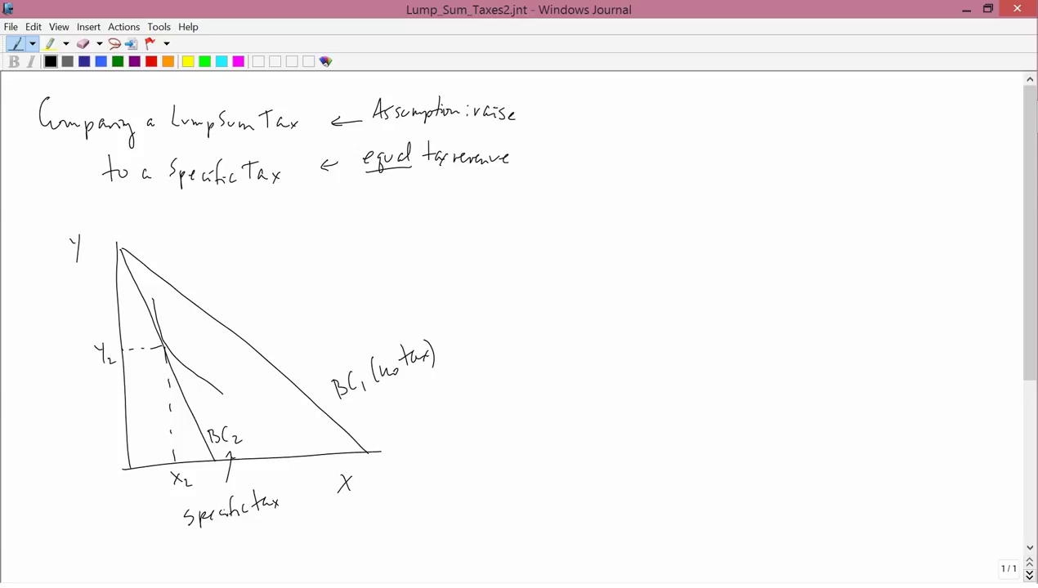
Tag the title with BC2 under Specific Tax and "BC3" above Lump Sum.
{"action": "mouse_move", "coordinate": [205, 193]}
{"action": "left_mouse_down"}
{"action": "mouse_move", "coordinate": [207, 206]}
{"action": "mouse_move", "coordinate": [240, 212]}
{"action": "left_mouse_up"}
{"action": "mouse_move", "coordinate": [195, 95]}
{"action": "left_mouse_down"}
{"action": "mouse_move", "coordinate": [199, 108]}
{"action": "mouse_move", "coordinate": [223, 110]}
{"action": "mouse_move", "coordinate": [180, 102]}
{"action": "left_mouse_up"}
{"action": "left_click_drag", "start_coordinate": [182, 95], "coordinate": [183, 101]}
Handwrite 'BC3 is parallel to BC1' to the right of the graph.
{"action": "left_click_drag", "start_coordinate": [291, 245], "coordinate": [294, 263]}
{"action": "mouse_move", "coordinate": [308, 249]}
{"action": "left_mouse_down"}
{"action": "mouse_move", "coordinate": [316, 266]}
{"action": "mouse_move", "coordinate": [330, 260]}
{"action": "left_mouse_up"}
{"action": "mouse_move", "coordinate": [346, 253]}
{"action": "left_mouse_down"}
{"action": "mouse_move", "coordinate": [348, 268]}
{"action": "mouse_move", "coordinate": [362, 259]}
{"action": "left_mouse_up"}
{"action": "left_click_drag", "start_coordinate": [364, 256], "coordinate": [374, 259]}
{"action": "left_click_drag", "start_coordinate": [379, 244], "coordinate": [382, 258]}
{"action": "left_click_drag", "start_coordinate": [387, 256], "coordinate": [393, 256]}
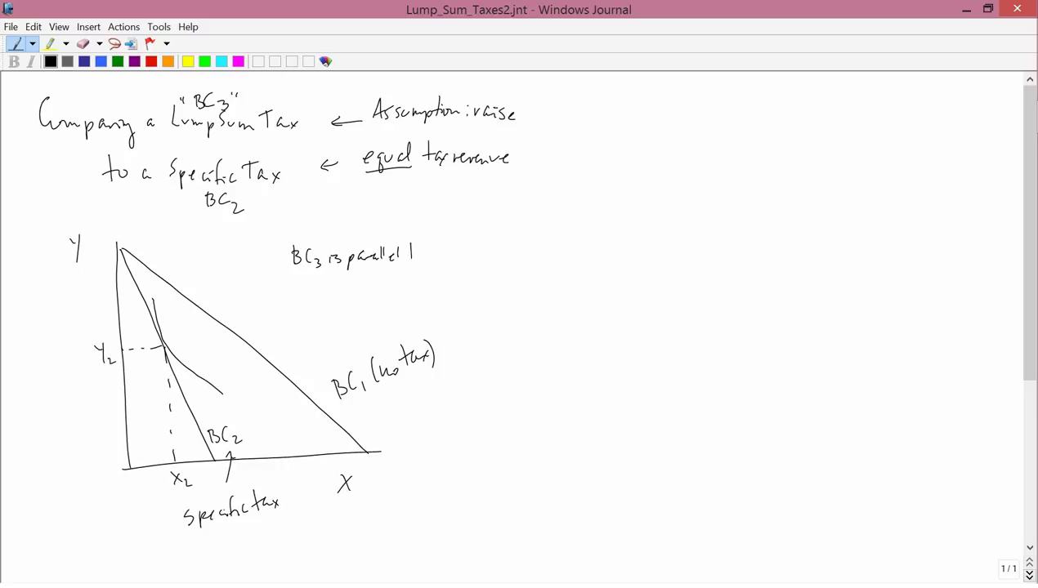
{"action": "mouse_move", "coordinate": [414, 249]}
{"action": "left_mouse_down"}
{"action": "mouse_move", "coordinate": [420, 260]}
{"action": "mouse_move", "coordinate": [450, 260]}
{"action": "left_mouse_up"}
Write the BC3 budget equation px X + py Y + t = I under the note.
{"action": "mouse_move", "coordinate": [332, 282]}
{"action": "left_mouse_down"}
{"action": "mouse_move", "coordinate": [333, 299]}
{"action": "mouse_move", "coordinate": [333, 288]}
{"action": "mouse_move", "coordinate": [361, 289]}
{"action": "left_mouse_up"}
{"action": "mouse_move", "coordinate": [361, 278]}
{"action": "left_mouse_down"}
{"action": "mouse_move", "coordinate": [353, 290]}
{"action": "mouse_move", "coordinate": [380, 292]}
{"action": "left_mouse_up"}
{"action": "mouse_move", "coordinate": [380, 278]}
{"action": "left_mouse_down"}
{"action": "mouse_move", "coordinate": [389, 292]}
{"action": "mouse_move", "coordinate": [396, 280]}
{"action": "left_mouse_up"}
{"action": "left_click_drag", "start_coordinate": [400, 271], "coordinate": [395, 286]}
{"action": "left_click_drag", "start_coordinate": [407, 276], "coordinate": [422, 289]}
{"action": "left_click_drag", "start_coordinate": [417, 281], "coordinate": [465, 268]}
{"action": "left_click_drag", "start_coordinate": [460, 270], "coordinate": [460, 283]}
{"action": "left_click_drag", "start_coordinate": [453, 284], "coordinate": [468, 282]}
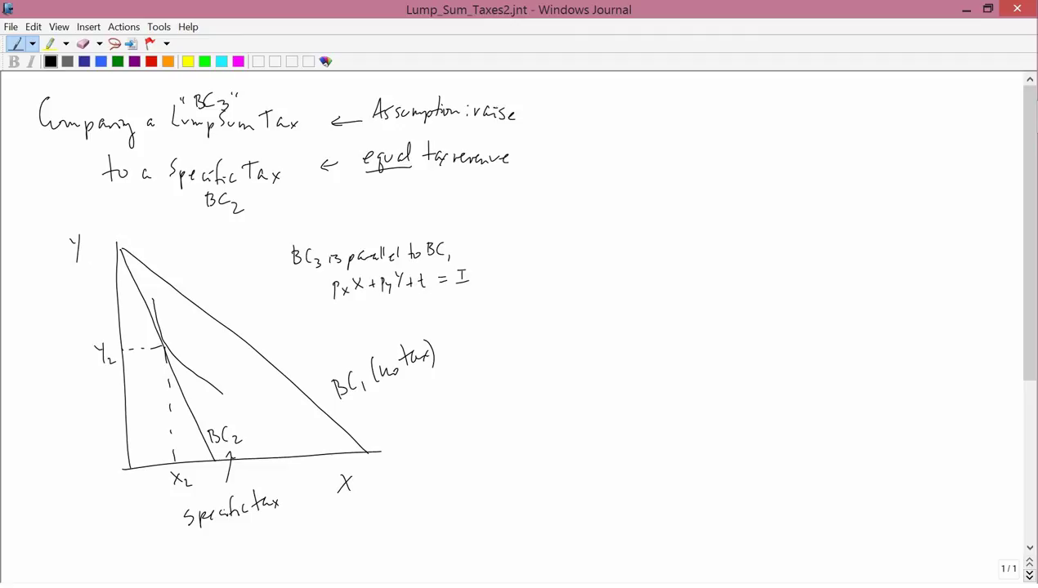
Rearrange it below as py Y = -px X - t + I.
{"action": "mouse_move", "coordinate": [396, 302]}
{"action": "left_mouse_down"}
{"action": "mouse_move", "coordinate": [396, 318]}
{"action": "mouse_move", "coordinate": [474, 306]}
{"action": "left_mouse_up"}
{"action": "left_click_drag", "start_coordinate": [478, 307], "coordinate": [497, 307]}
{"action": "left_click_drag", "start_coordinate": [497, 295], "coordinate": [490, 307]}
{"action": "left_click_drag", "start_coordinate": [507, 302], "coordinate": [516, 303]}
{"action": "mouse_move", "coordinate": [523, 289]}
{"action": "left_mouse_down"}
{"action": "mouse_move", "coordinate": [523, 304]}
{"action": "mouse_move", "coordinate": [541, 295]}
{"action": "left_mouse_up"}
{"action": "mouse_move", "coordinate": [537, 291]}
{"action": "left_mouse_down"}
{"action": "mouse_move", "coordinate": [537, 301]}
{"action": "mouse_move", "coordinate": [562, 286]}
{"action": "left_mouse_up"}
{"action": "left_click_drag", "start_coordinate": [557, 286], "coordinate": [566, 303]}
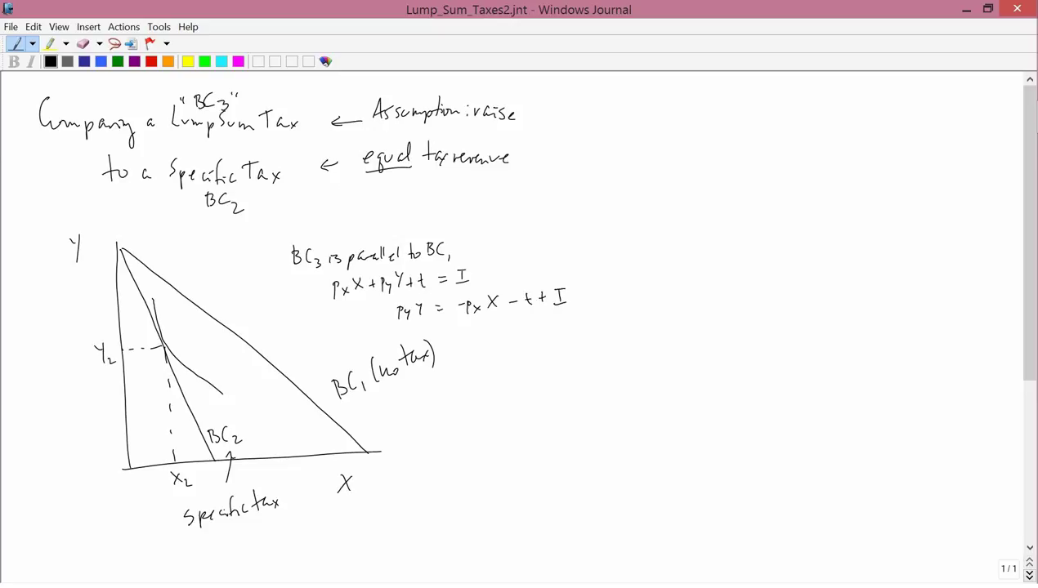
Solve for Y: Y = -px/py X - t/py + I/py.
{"action": "left_click_drag", "start_coordinate": [459, 335], "coordinate": [461, 358]}
{"action": "left_click_drag", "start_coordinate": [476, 342], "coordinate": [484, 341]}
{"action": "left_click_drag", "start_coordinate": [478, 349], "coordinate": [493, 329]}
{"action": "left_click_drag", "start_coordinate": [495, 327], "coordinate": [500, 331]}
{"action": "left_click_drag", "start_coordinate": [500, 330], "coordinate": [497, 340]}
{"action": "mouse_move", "coordinate": [487, 346]}
{"action": "left_mouse_down"}
{"action": "mouse_move", "coordinate": [487, 363]}
{"action": "mouse_move", "coordinate": [491, 351]}
{"action": "left_mouse_up"}
{"action": "mouse_move", "coordinate": [492, 349]}
{"action": "left_mouse_down"}
{"action": "mouse_move", "coordinate": [497, 363]}
{"action": "mouse_move", "coordinate": [543, 343]}
{"action": "left_mouse_up"}
{"action": "left_click_drag", "start_coordinate": [552, 317], "coordinate": [550, 331]}
{"action": "mouse_move", "coordinate": [545, 322]}
{"action": "left_mouse_down"}
{"action": "mouse_move", "coordinate": [558, 336]}
{"action": "mouse_move", "coordinate": [549, 359]}
{"action": "mouse_move", "coordinate": [553, 352]}
{"action": "left_mouse_up"}
{"action": "mouse_move", "coordinate": [554, 350]}
{"action": "left_mouse_down"}
{"action": "mouse_move", "coordinate": [558, 362]}
{"action": "mouse_move", "coordinate": [576, 347]}
{"action": "left_mouse_up"}
{"action": "mouse_move", "coordinate": [570, 340]}
{"action": "left_mouse_down"}
{"action": "mouse_move", "coordinate": [603, 323]}
{"action": "mouse_move", "coordinate": [595, 336]}
{"action": "left_mouse_up"}
{"action": "left_click_drag", "start_coordinate": [586, 341], "coordinate": [606, 340]}
{"action": "mouse_move", "coordinate": [588, 345]}
{"action": "left_mouse_down"}
{"action": "mouse_move", "coordinate": [609, 343]}
{"action": "mouse_move", "coordinate": [600, 357]}
{"action": "left_mouse_up"}
{"action": "left_click_drag", "start_coordinate": [602, 354], "coordinate": [609, 371]}
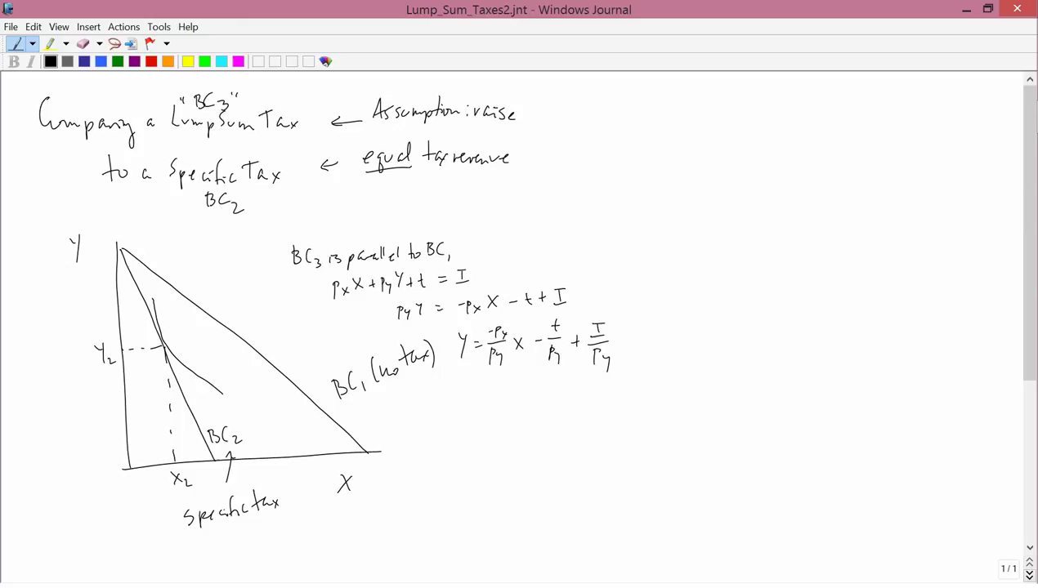
Write y = mx + b beneath, with arrows linking the slope and intercept terms.
{"action": "mouse_move", "coordinate": [465, 401]}
{"action": "left_mouse_down"}
{"action": "mouse_move", "coordinate": [467, 422]}
{"action": "mouse_move", "coordinate": [504, 403]}
{"action": "mouse_move", "coordinate": [511, 411]}
{"action": "left_mouse_up"}
{"action": "left_click_drag", "start_coordinate": [519, 406], "coordinate": [529, 406]}
{"action": "mouse_move", "coordinate": [524, 402]}
{"action": "left_mouse_down"}
{"action": "mouse_move", "coordinate": [521, 412]}
{"action": "mouse_move", "coordinate": [549, 409]}
{"action": "left_mouse_up"}
{"action": "mouse_move", "coordinate": [502, 374]}
{"action": "left_mouse_down"}
{"action": "mouse_move", "coordinate": [502, 394]}
{"action": "mouse_move", "coordinate": [518, 394]}
{"action": "mouse_move", "coordinate": [522, 379]}
{"action": "mouse_move", "coordinate": [614, 375]}
{"action": "left_mouse_up"}
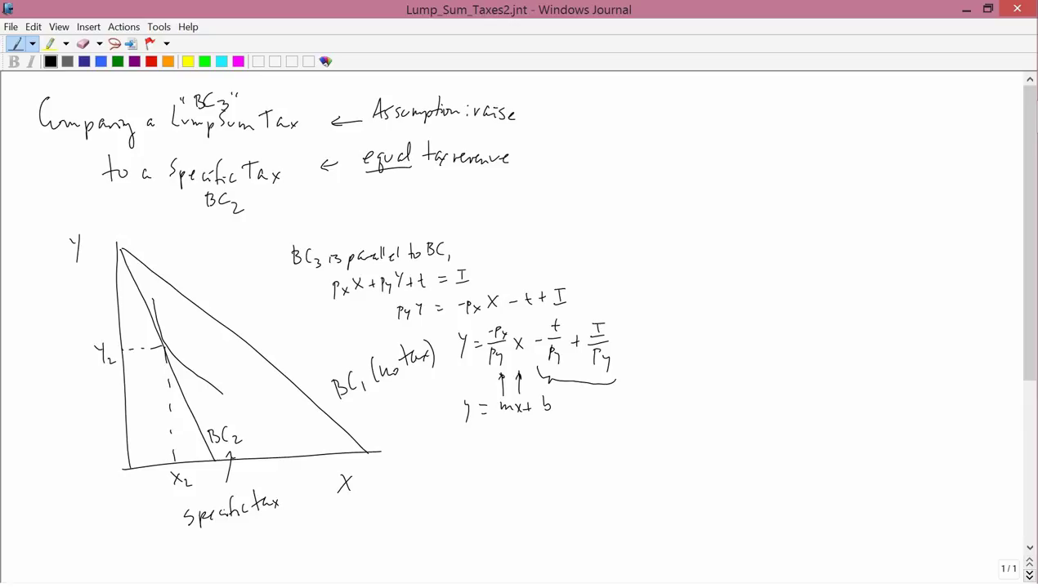
Draw a bracket down and start the rewritten line y = -px/py X.
{"action": "mouse_move", "coordinate": [455, 354]}
{"action": "left_mouse_down"}
{"action": "mouse_move", "coordinate": [442, 428]}
{"action": "mouse_move", "coordinate": [455, 464]}
{"action": "mouse_move", "coordinate": [481, 469]}
{"action": "left_mouse_up"}
{"action": "left_click_drag", "start_coordinate": [487, 463], "coordinate": [483, 488]}
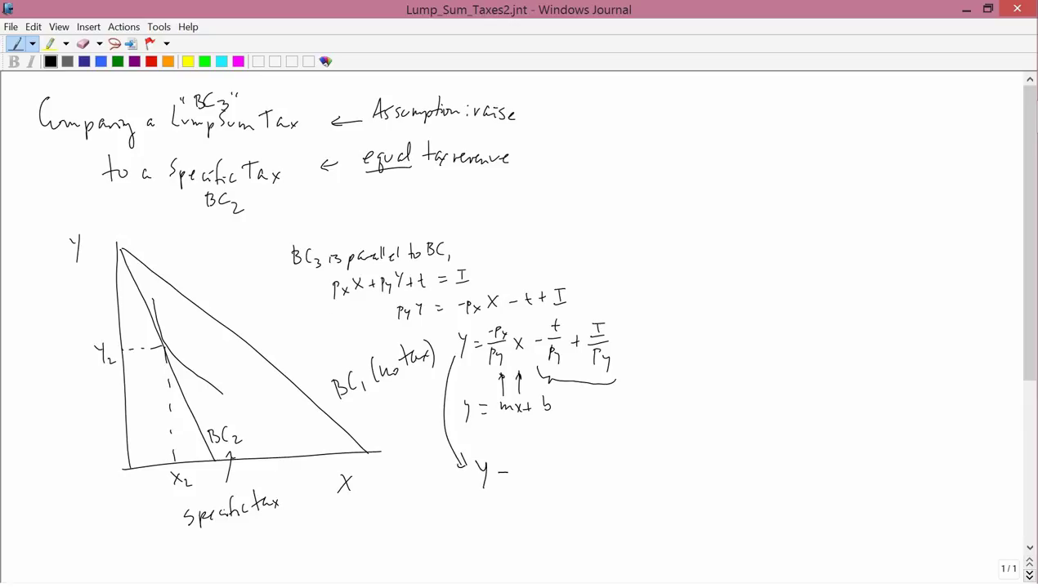
{"action": "left_click_drag", "start_coordinate": [521, 454], "coordinate": [531, 454]}
{"action": "mouse_move", "coordinate": [537, 448]}
{"action": "left_mouse_down"}
{"action": "mouse_move", "coordinate": [537, 467]}
{"action": "mouse_move", "coordinate": [539, 458]}
{"action": "left_mouse_up"}
{"action": "mouse_move", "coordinate": [544, 452]}
{"action": "left_mouse_down"}
{"action": "mouse_move", "coordinate": [555, 462]}
{"action": "mouse_move", "coordinate": [546, 464]}
{"action": "left_mouse_up"}
{"action": "mouse_move", "coordinate": [525, 468]}
{"action": "left_mouse_down"}
{"action": "mouse_move", "coordinate": [559, 468]}
{"action": "mouse_move", "coordinate": [536, 488]}
{"action": "left_mouse_up"}
{"action": "left_click_drag", "start_coordinate": [535, 475], "coordinate": [547, 484]}
{"action": "mouse_move", "coordinate": [552, 479]}
{"action": "left_mouse_down"}
{"action": "mouse_move", "coordinate": [548, 495]}
{"action": "mouse_move", "coordinate": [602, 482]}
{"action": "left_mouse_up"}
Complete it with + (I-t)/py, then circle I-t in green ink.
{"action": "left_click_drag", "start_coordinate": [597, 473], "coordinate": [634, 447]}
{"action": "mouse_move", "coordinate": [628, 447]}
{"action": "left_mouse_down"}
{"action": "mouse_move", "coordinate": [628, 461]}
{"action": "mouse_move", "coordinate": [647, 458]}
{"action": "left_mouse_up"}
{"action": "mouse_move", "coordinate": [652, 444]}
{"action": "left_mouse_down"}
{"action": "mouse_move", "coordinate": [643, 465]}
{"action": "mouse_move", "coordinate": [670, 464]}
{"action": "mouse_move", "coordinate": [634, 491]}
{"action": "left_mouse_up"}
{"action": "left_click_drag", "start_coordinate": [635, 473], "coordinate": [646, 487]}
{"action": "left_click_drag", "start_coordinate": [652, 480], "coordinate": [647, 495]}
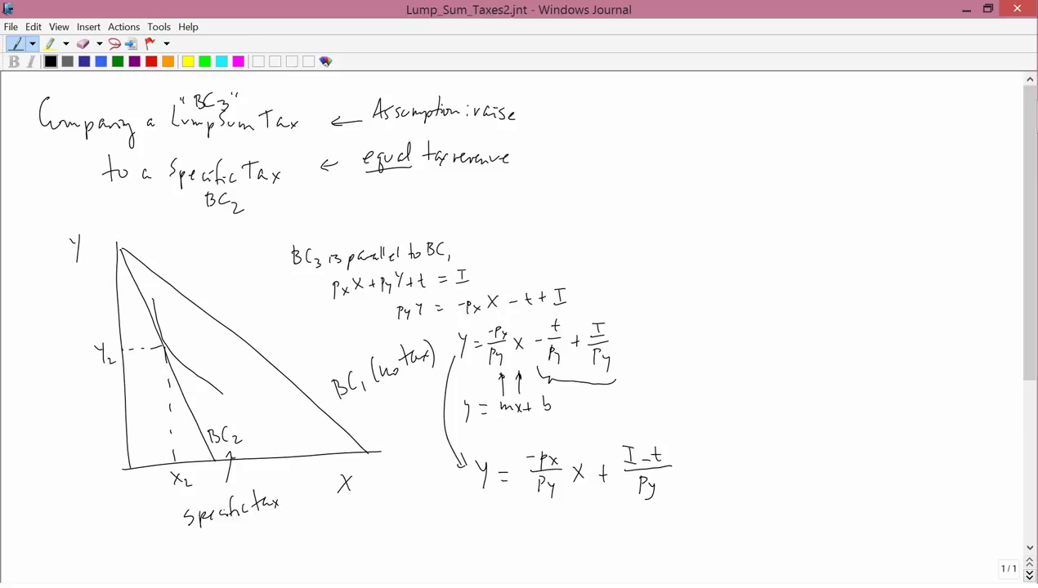
{"action": "left_click", "coordinate": [204, 61]}
{"action": "mouse_move", "coordinate": [644, 430]}
{"action": "left_mouse_down"}
{"action": "mouse_move", "coordinate": [623, 430]}
{"action": "mouse_move", "coordinate": [611, 461]}
{"action": "mouse_move", "coordinate": [635, 468]}
{"action": "mouse_move", "coordinate": [667, 439]}
{"action": "mouse_move", "coordinate": [640, 429]}
{"action": "left_mouse_up"}
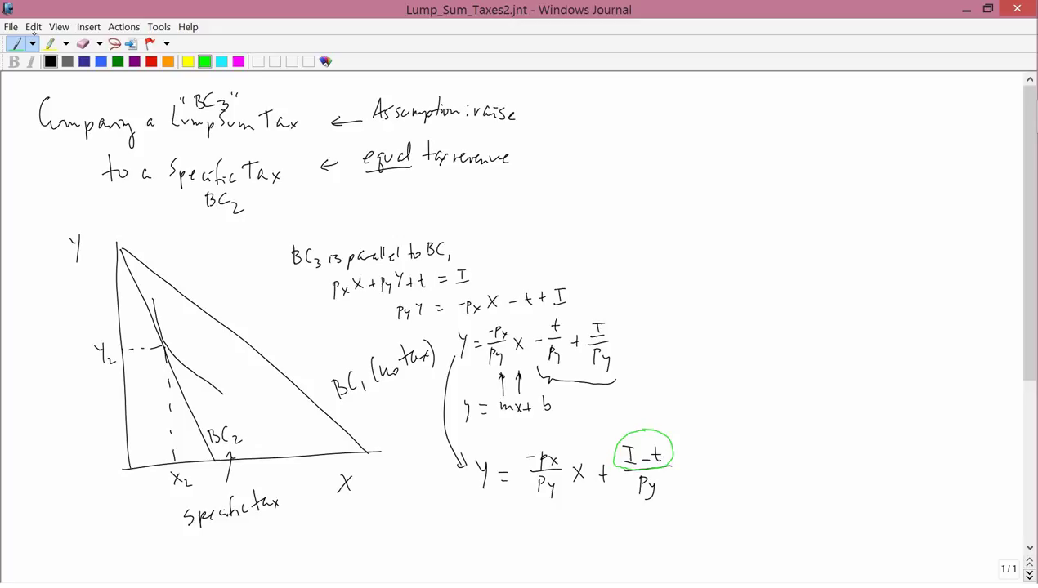
Underline the note 'BC3 is parallel to BC1' in green ink.
{"action": "left_click", "coordinate": [49, 61]}
{"action": "left_click", "coordinate": [205, 61]}
{"action": "left_click_drag", "start_coordinate": [291, 273], "coordinate": [458, 261]}
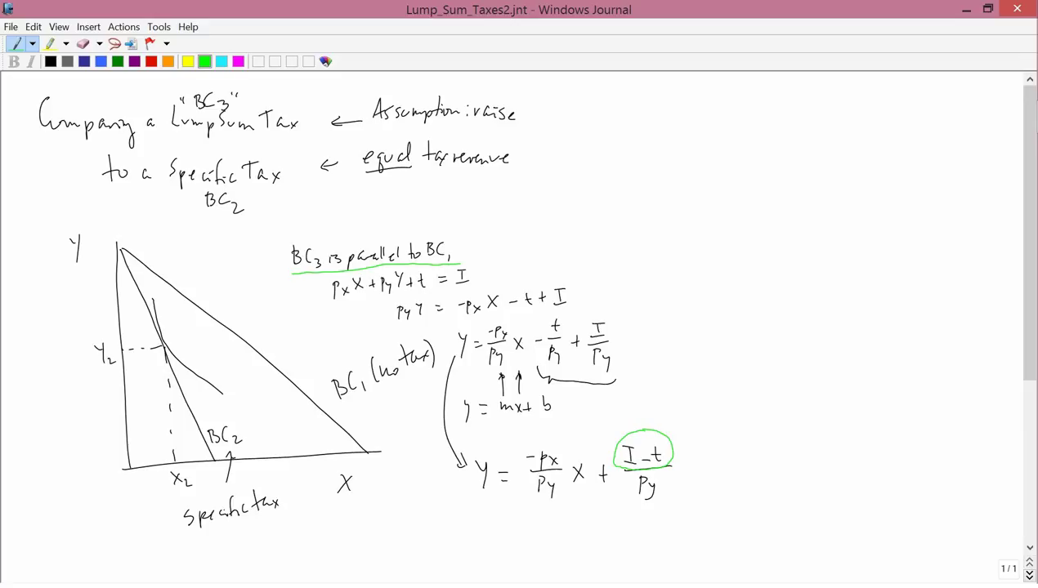
In black ink, write 'Claim: BC3 passes through (X2, Y2).' at the page's top right.
{"action": "left_click", "coordinate": [50, 61]}
{"action": "mouse_move", "coordinate": [615, 96]}
{"action": "left_mouse_down"}
{"action": "mouse_move", "coordinate": [614, 112]}
{"action": "mouse_move", "coordinate": [667, 105]}
{"action": "mouse_move", "coordinate": [680, 115]}
{"action": "mouse_move", "coordinate": [693, 102]}
{"action": "mouse_move", "coordinate": [703, 119]}
{"action": "mouse_move", "coordinate": [732, 107]}
{"action": "mouse_move", "coordinate": [816, 112]}
{"action": "mouse_move", "coordinate": [825, 128]}
{"action": "mouse_move", "coordinate": [838, 112]}
{"action": "mouse_move", "coordinate": [900, 120]}
{"action": "left_mouse_up"}
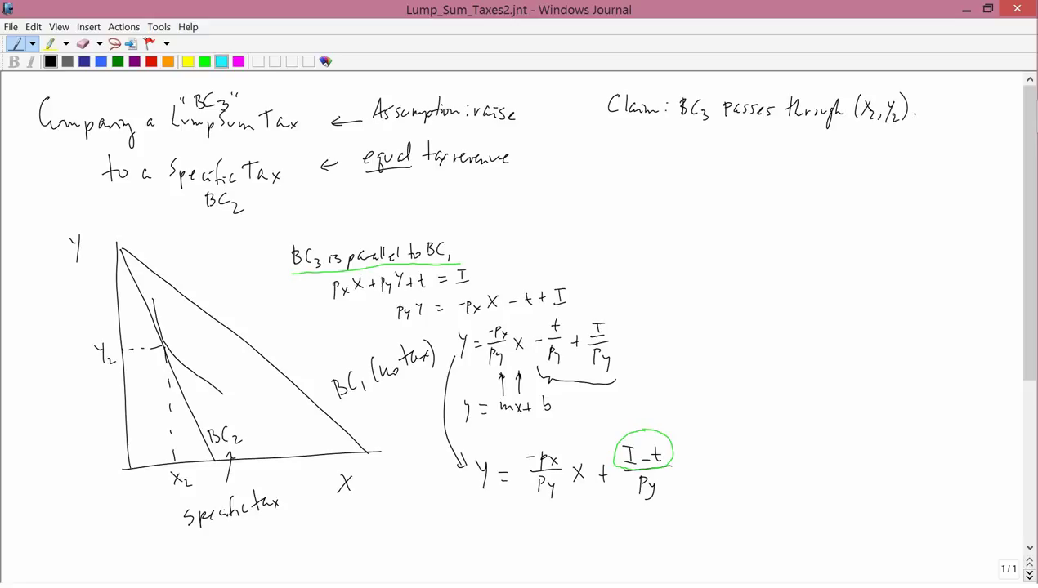
In cyan, mark the parallel note and claim, circle (X2, Y2), and draw BC3 through it.
{"action": "left_click", "coordinate": [221, 61]}
{"action": "left_click_drag", "start_coordinate": [453, 231], "coordinate": [460, 260]}
{"action": "left_click_drag", "start_coordinate": [929, 94], "coordinate": [920, 135]}
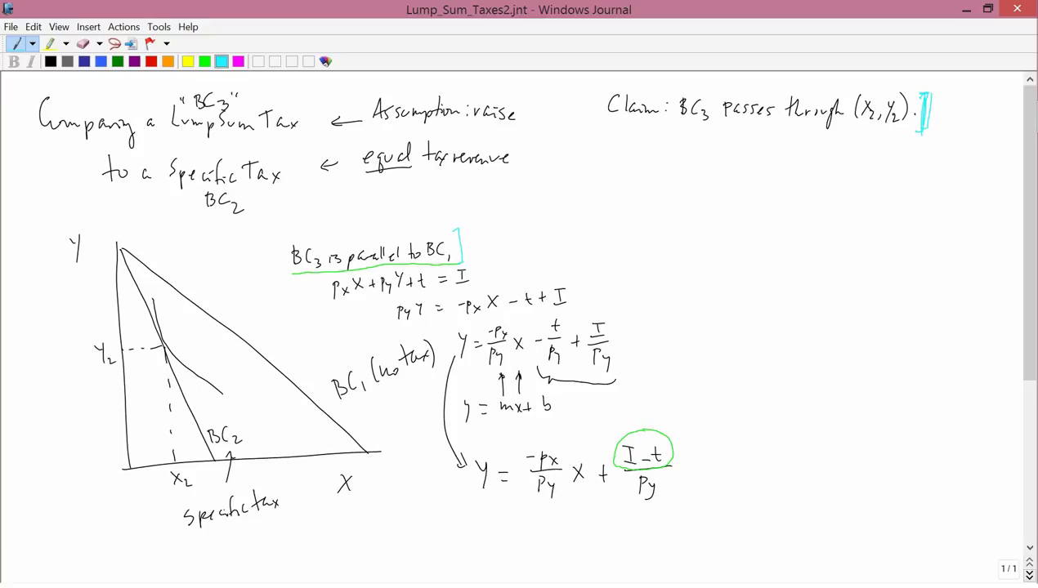
{"action": "left_click_drag", "start_coordinate": [166, 348], "coordinate": [160, 349]}
{"action": "mouse_move", "coordinate": [463, 229]}
{"action": "left_mouse_down"}
{"action": "mouse_move", "coordinate": [463, 259]}
{"action": "mouse_move", "coordinate": [464, 231]}
{"action": "left_mouse_up"}
{"action": "left_click_drag", "start_coordinate": [124, 300], "coordinate": [270, 454]}
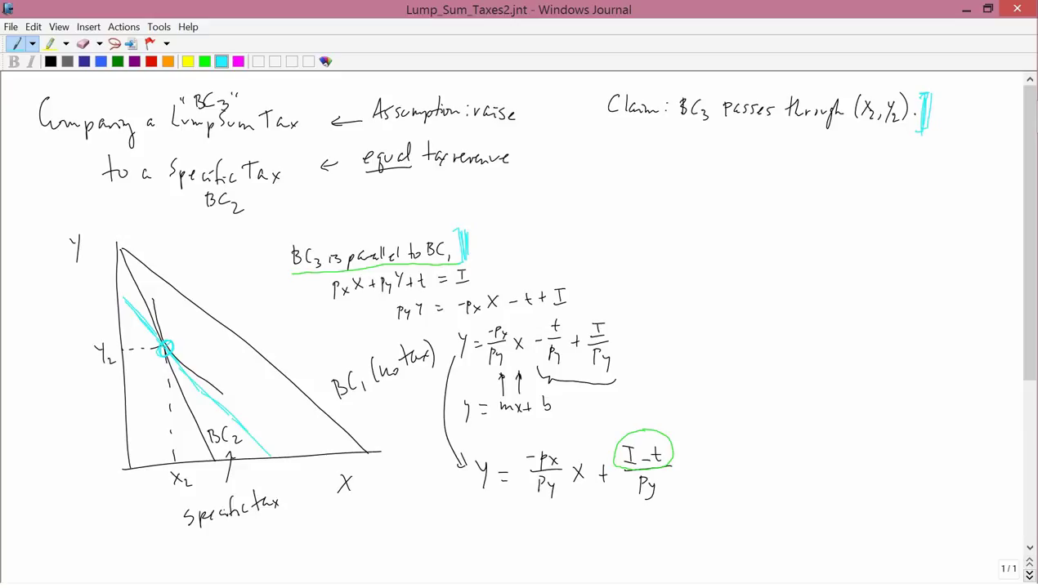
Underline the claim in cyan and draw two cyan bars beside the 'Assumption: raise equal tax revenue' note.
{"action": "left_click_drag", "start_coordinate": [631, 132], "coordinate": [827, 129]}
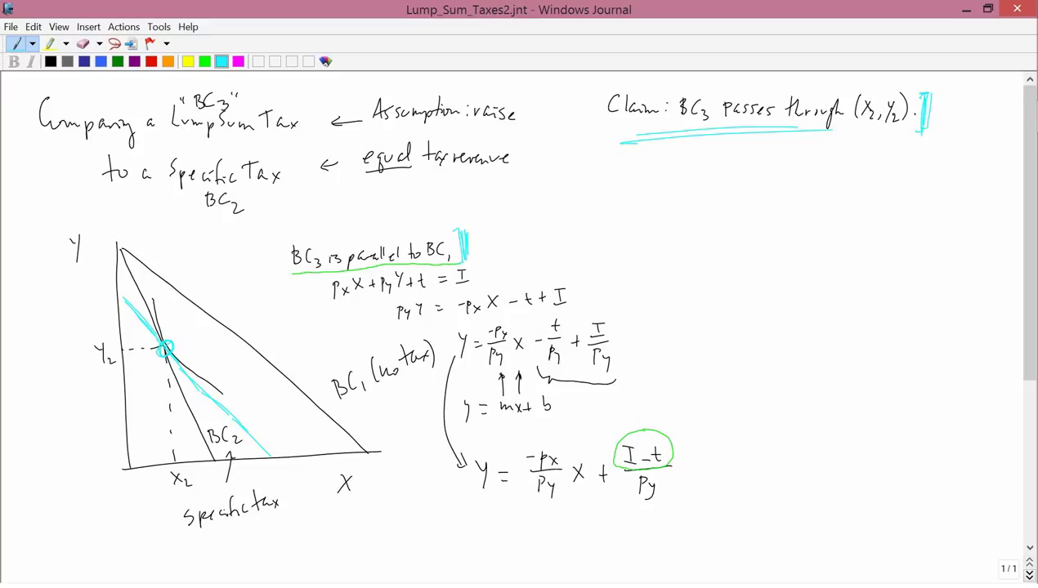
{"action": "left_click_drag", "start_coordinate": [532, 101], "coordinate": [524, 167]}
{"action": "mouse_move", "coordinate": [540, 102]}
{"action": "left_mouse_down"}
{"action": "mouse_move", "coordinate": [528, 177]}
{"action": "mouse_move", "coordinate": [536, 162]}
{"action": "left_mouse_up"}
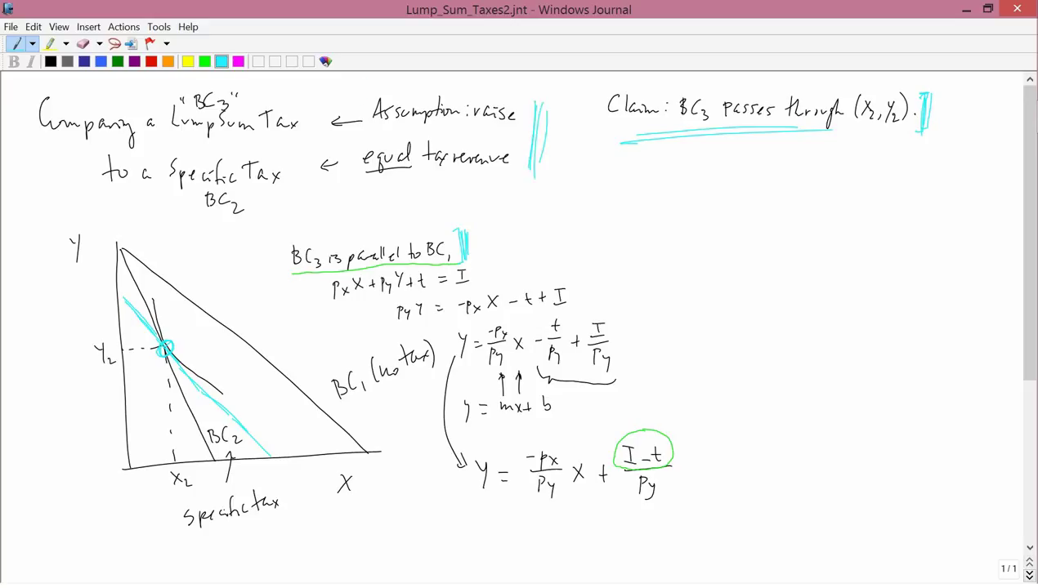